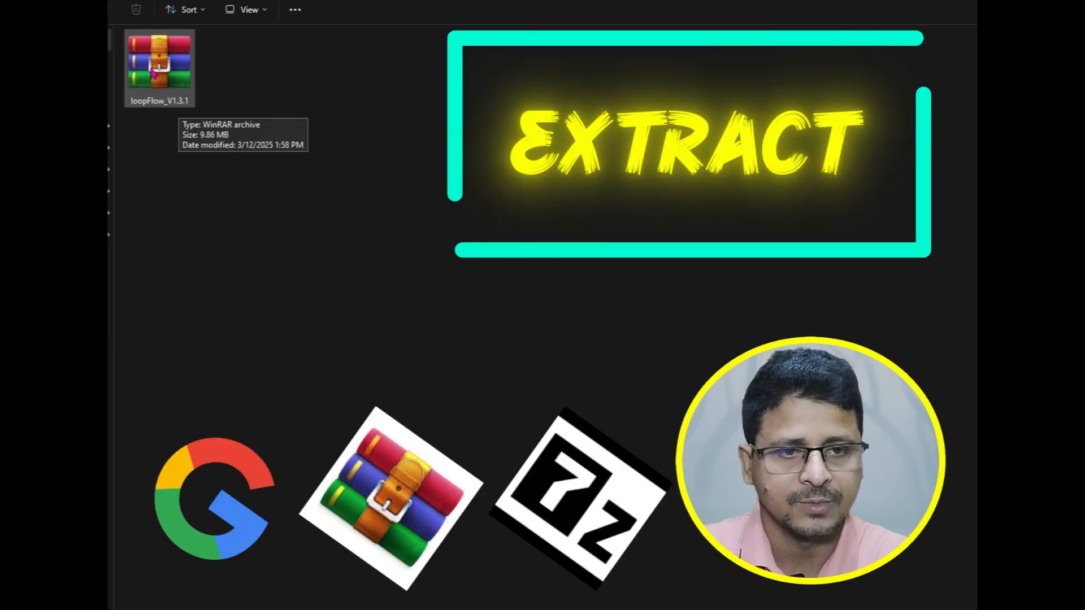
# Extract the loopFlow_V1.3.1 archive with 7-Zip into a loopFlow_V1.3.1 subfolder of the current folder.
pyautogui.rightClick(164, 85)
pyautogui.click(234, 352)
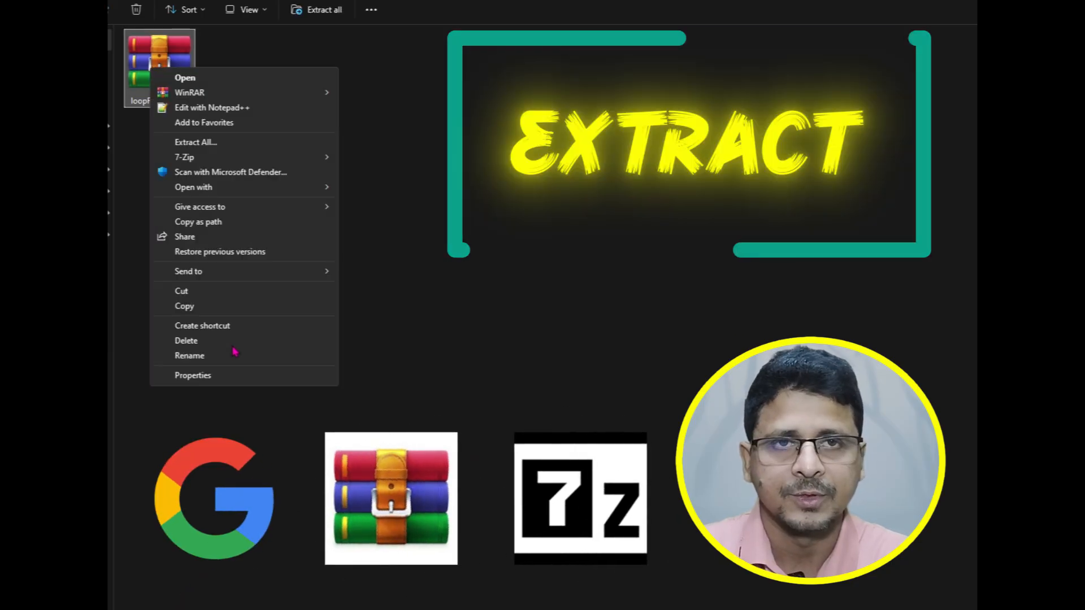
pyautogui.moveTo(254, 160)
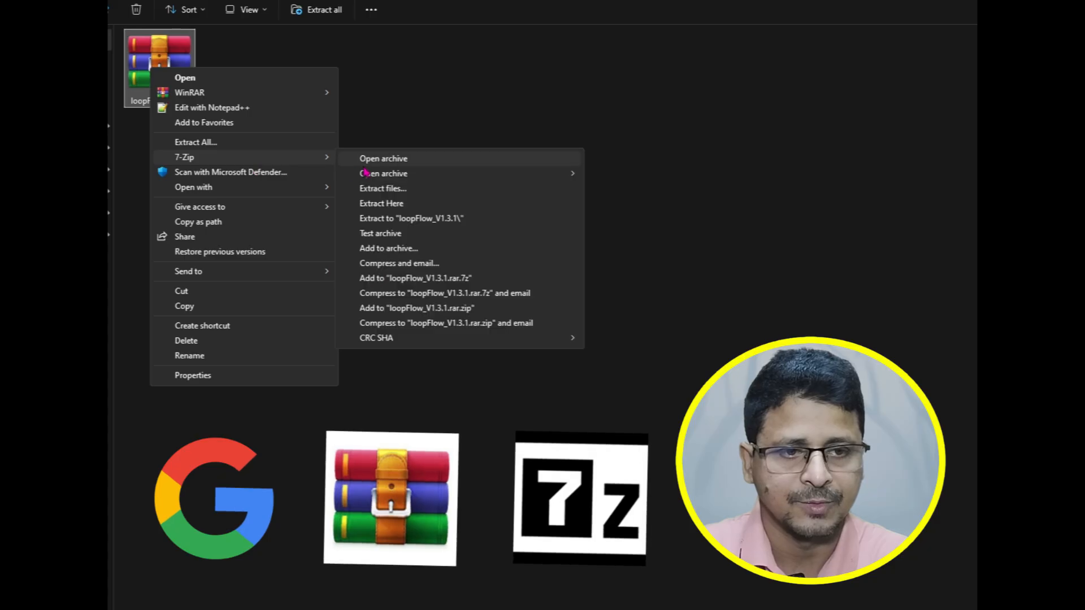
pyautogui.click(395, 191)
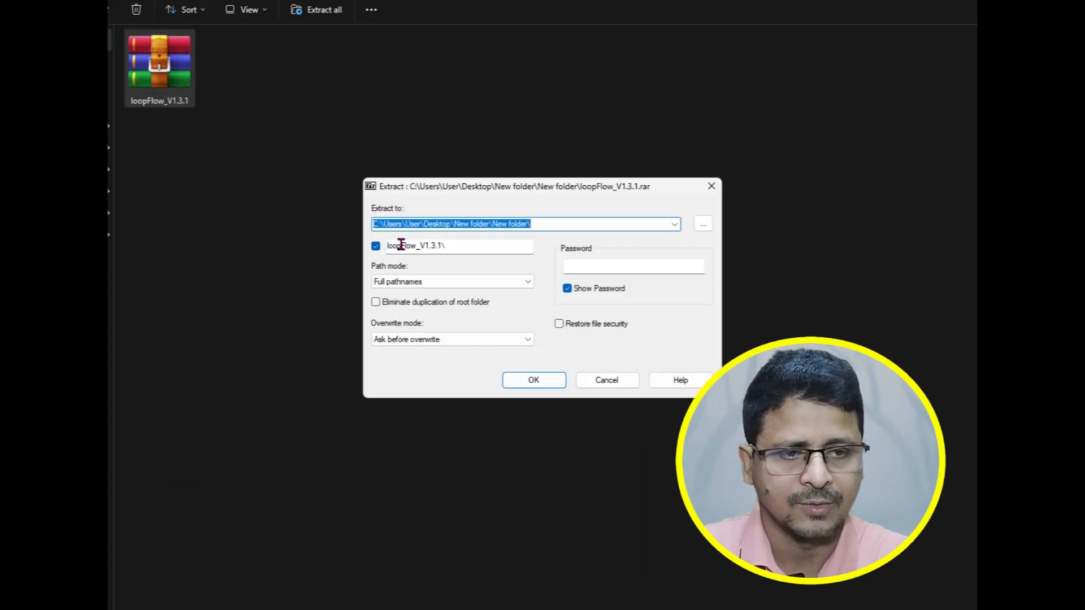
pyautogui.click(547, 385)
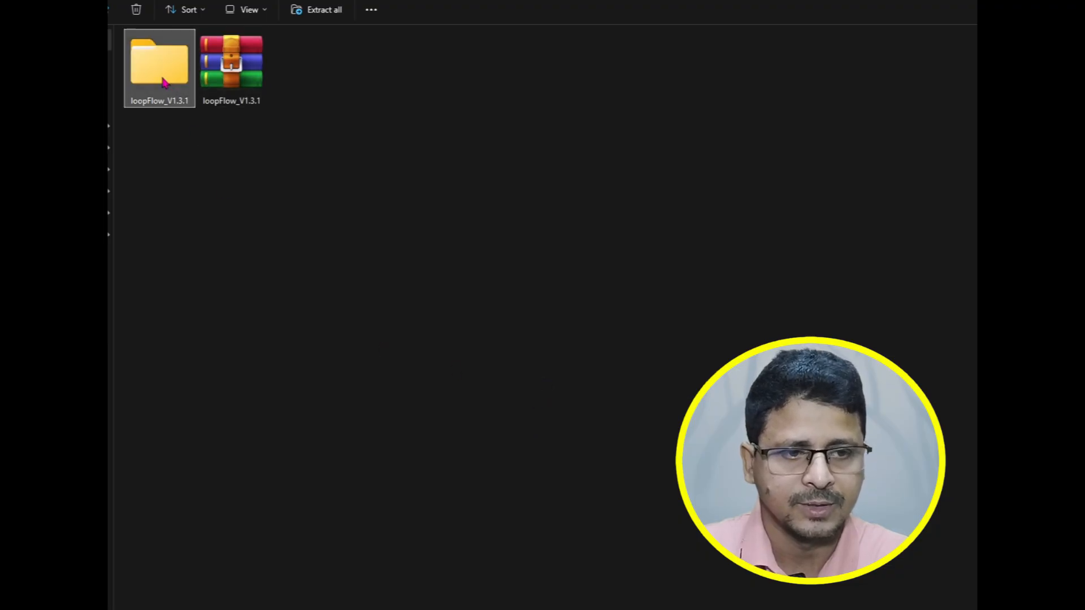
# Open the extracted loopFlow_V1.3.1 folder, check the contents of its Mac version folder and return to the parent folder.
pyautogui.doubleClick(161, 79)
pyautogui.doubleClick(159, 64)
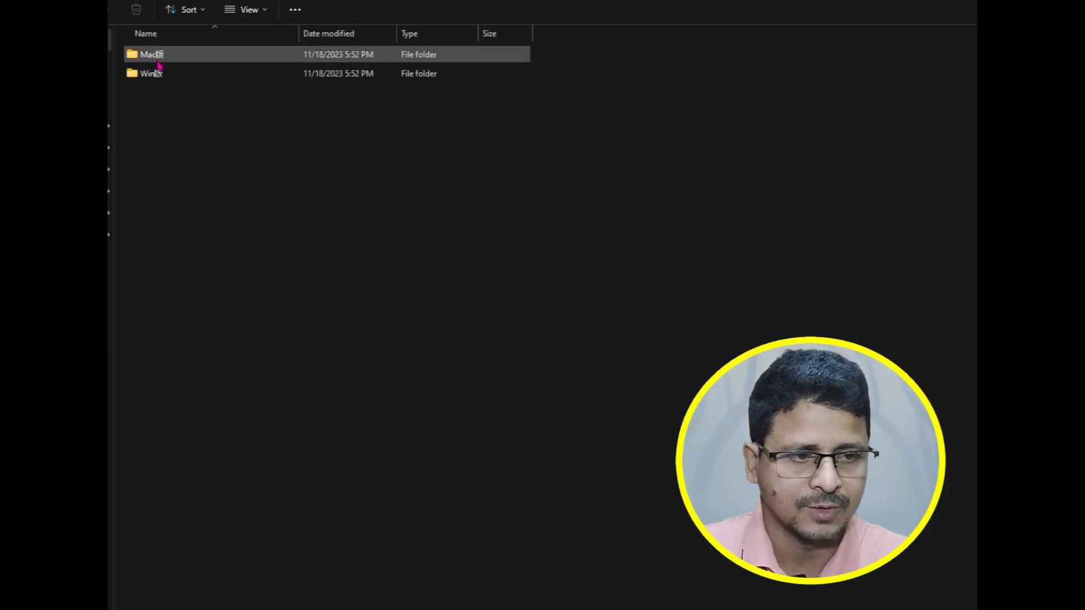
pyautogui.doubleClick(149, 57)
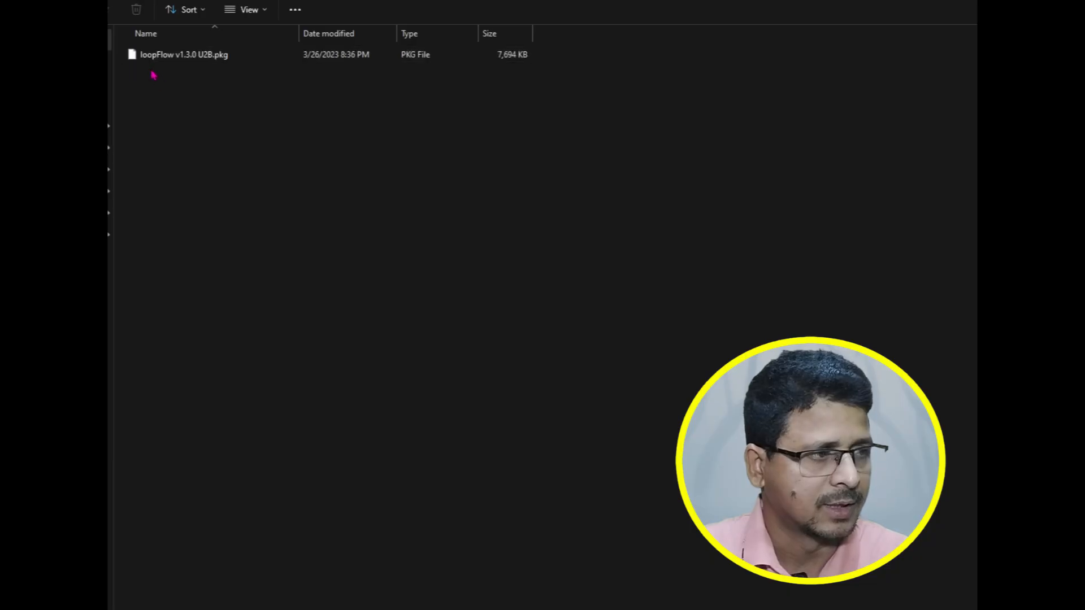
pyautogui.hotkey('alt', 'Left')
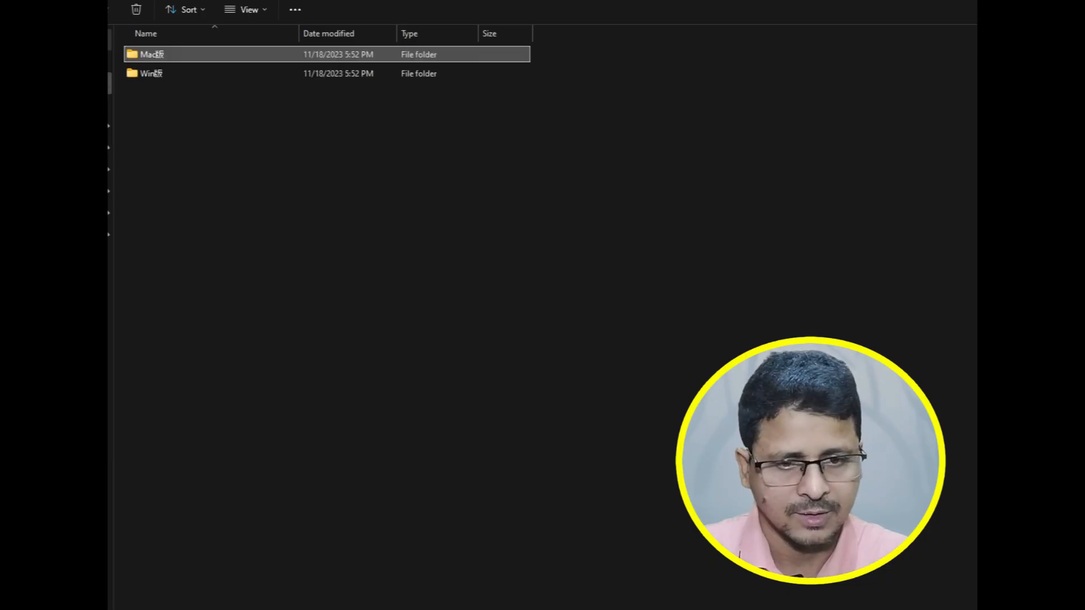
# Copy the LoopFlow plug-in file from the Windows version folder.
pyautogui.click(143, 75)
pyautogui.press('Return')
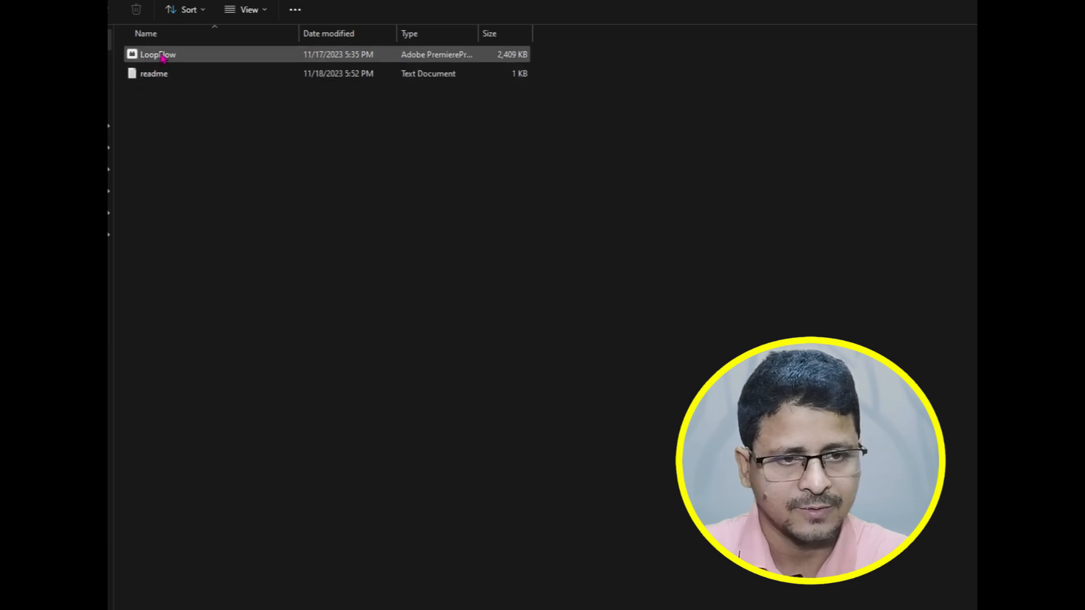
pyautogui.click(161, 58)
pyautogui.rightClick(161, 56)
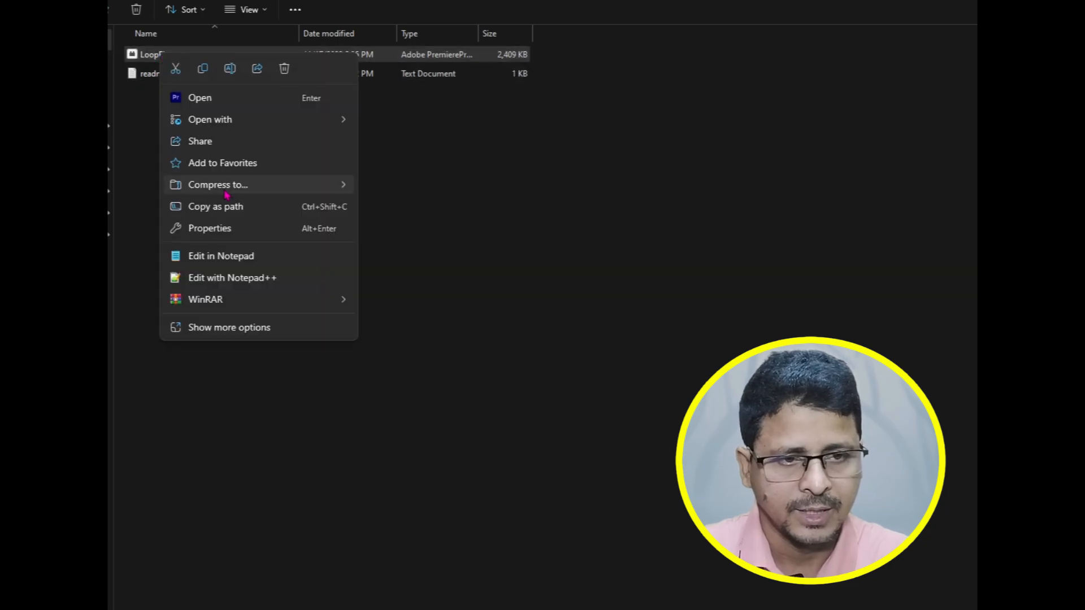
pyautogui.click(203, 69)
# Open the readme text file, read its instructions for the plug-in directory, and close it.
pyautogui.doubleClick(140, 74)
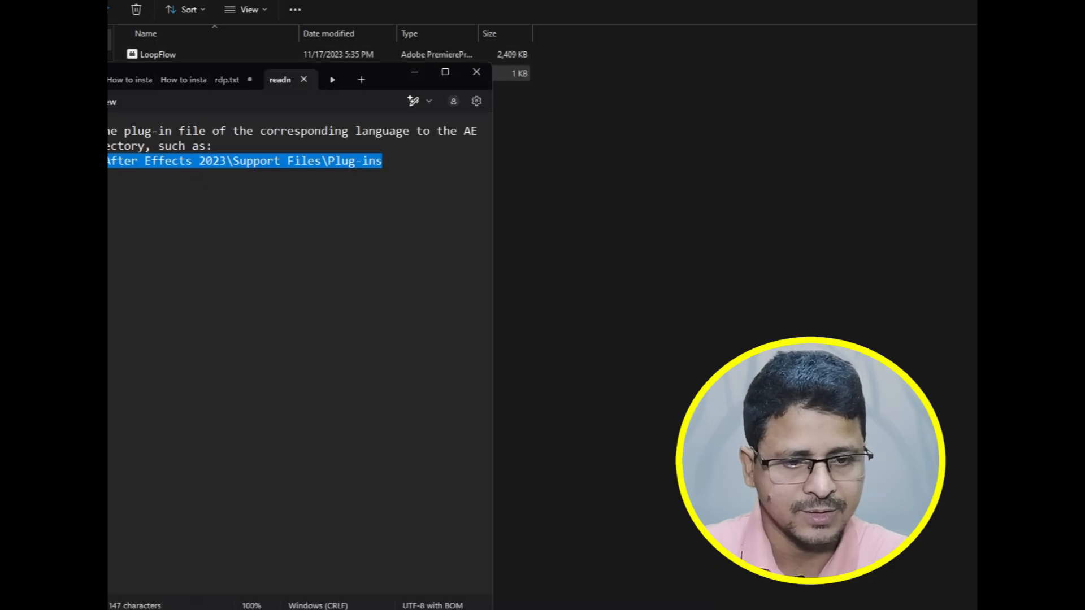
pyautogui.hotkey('ctrl', 'a')
pyautogui.click(477, 71)
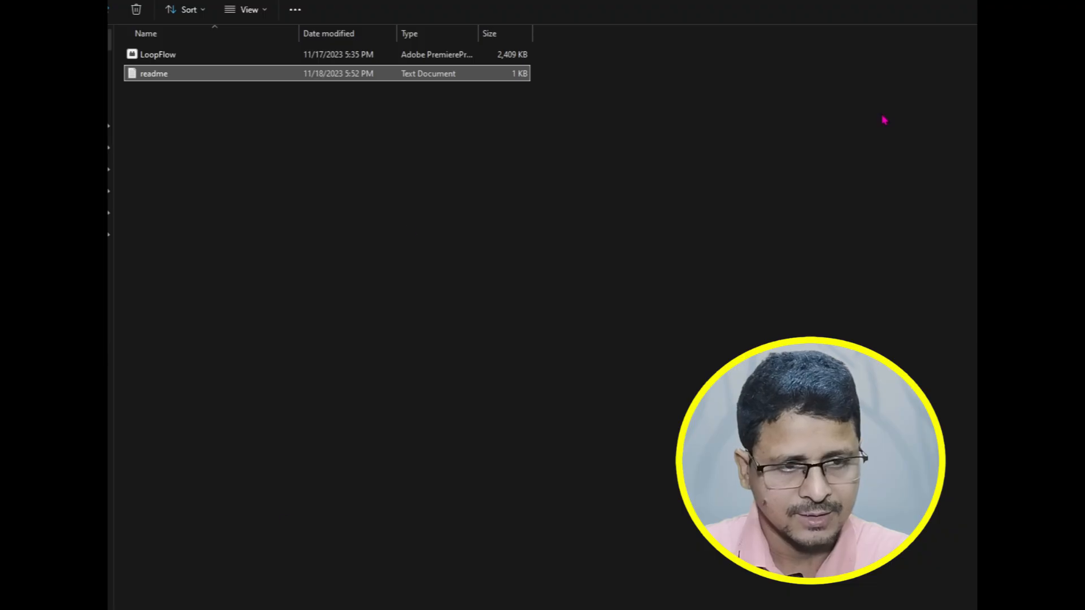
# Go to the Plug-ins folder inside the Support Files of Adobe After Effects 2022 under the C drive's Program Files.
pyautogui.click(109, 409)
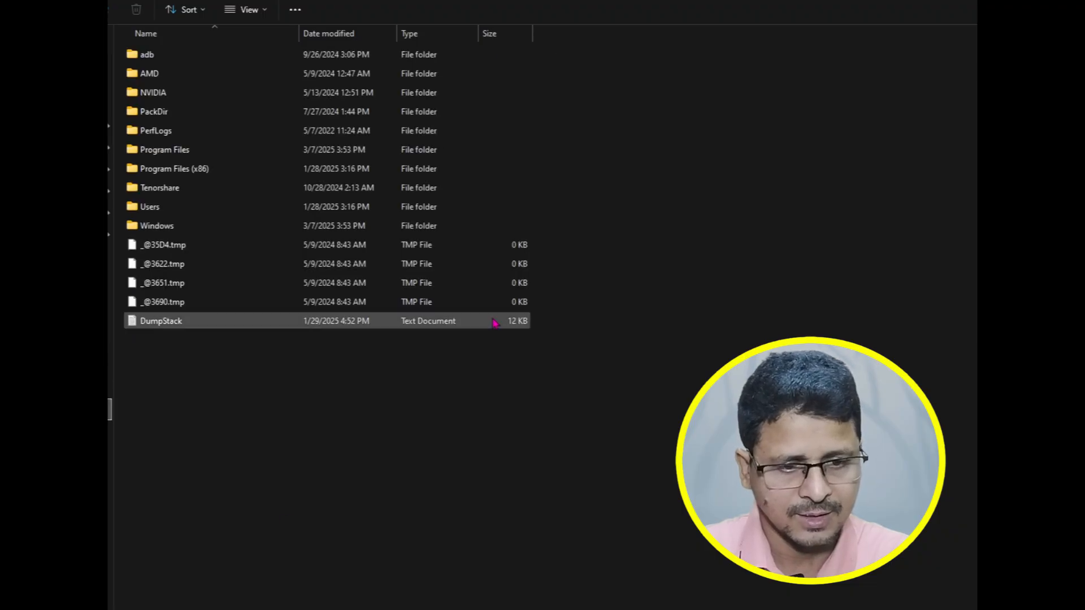
pyautogui.doubleClick(167, 150)
pyautogui.doubleClick(164, 94)
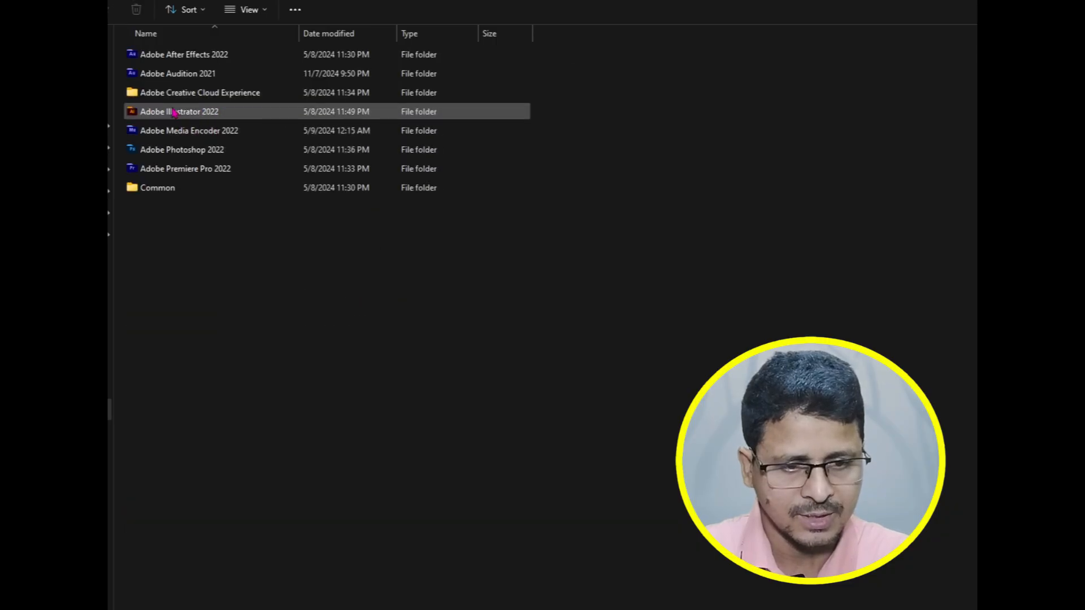
pyautogui.doubleClick(176, 61)
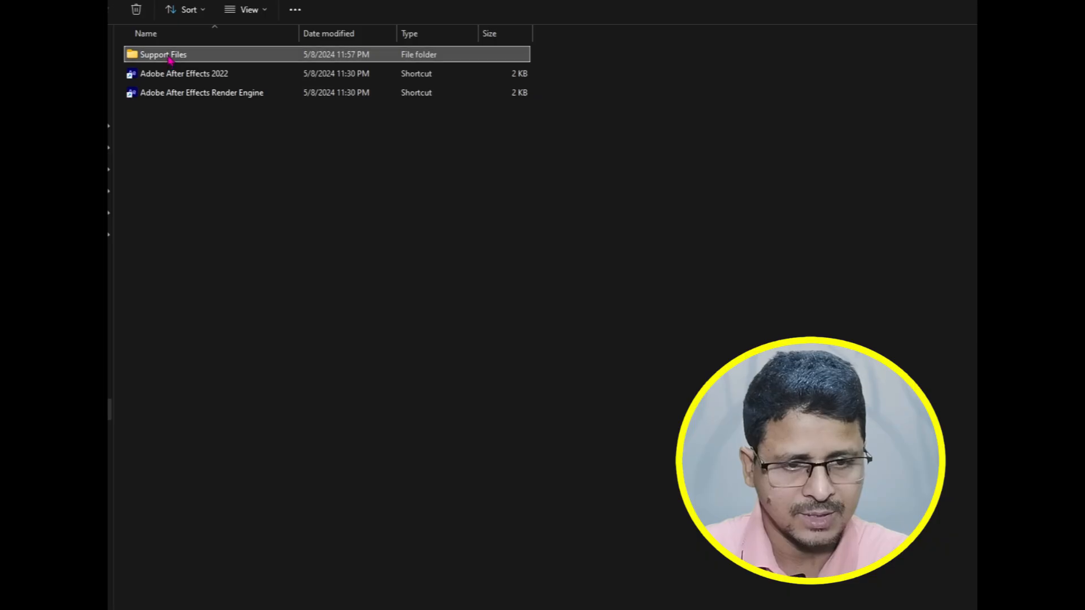
pyautogui.doubleClick(173, 55)
pyautogui.click(222, 452)
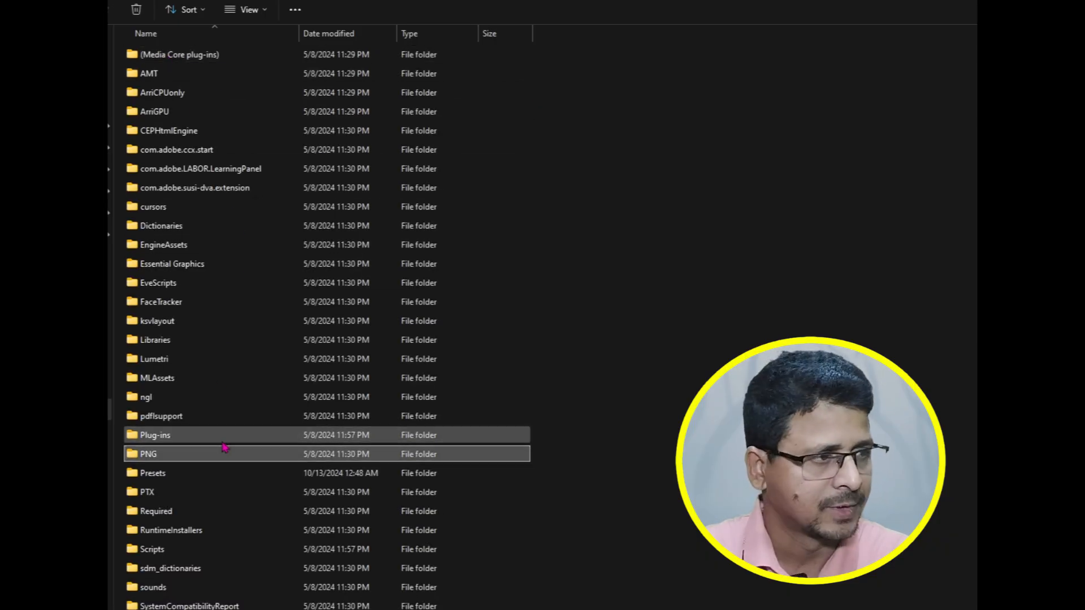
pyautogui.doubleClick(171, 436)
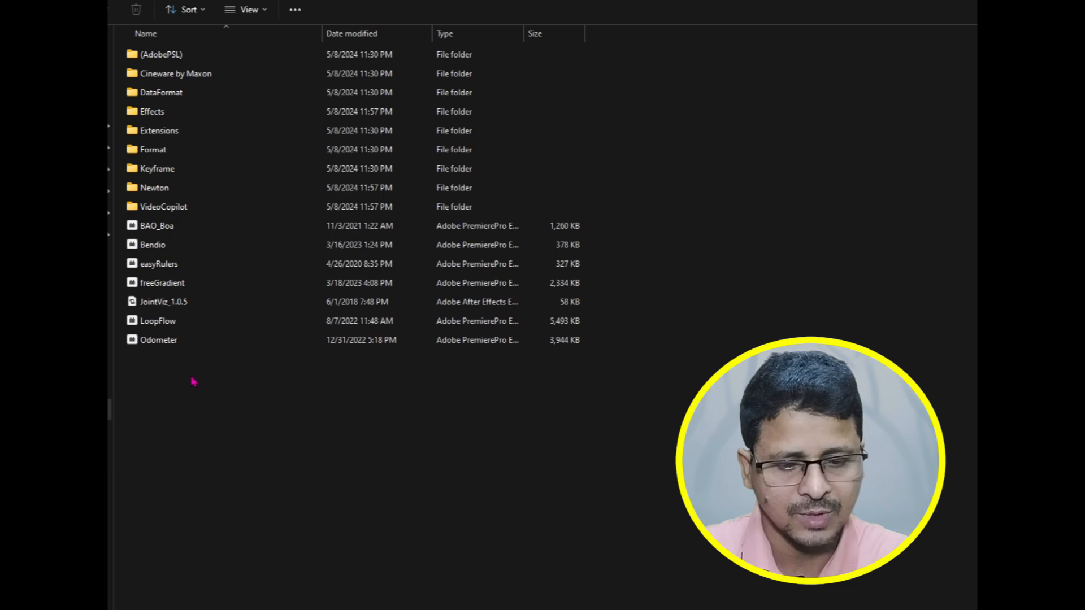
# Try to paste the copied LoopFlow file into the Plug-ins folder, dismissing the replacement of the existing file.
pyautogui.rightClick(211, 432)
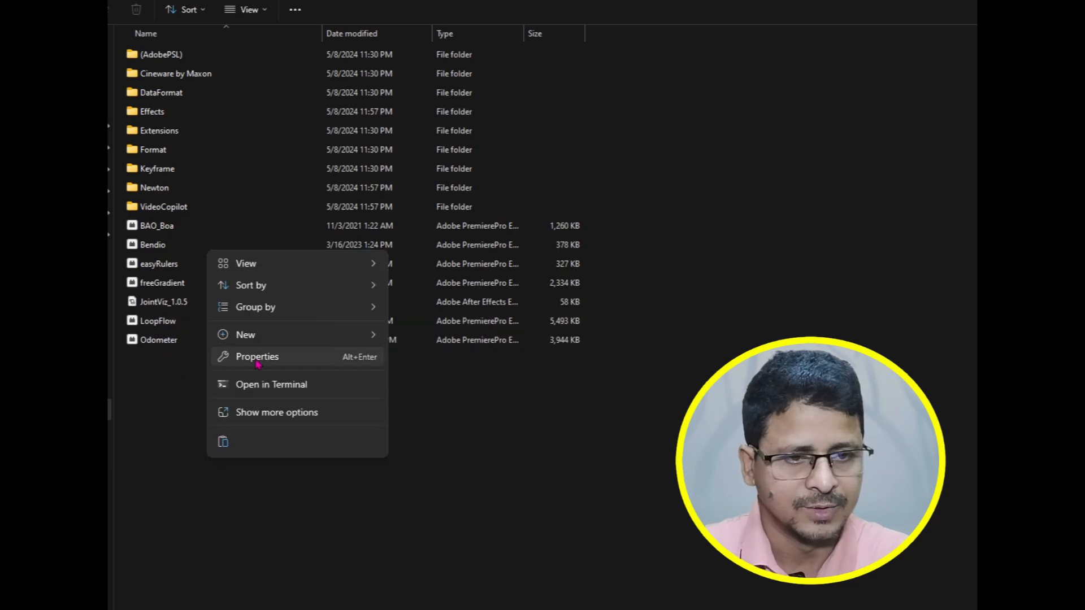
pyautogui.click(223, 442)
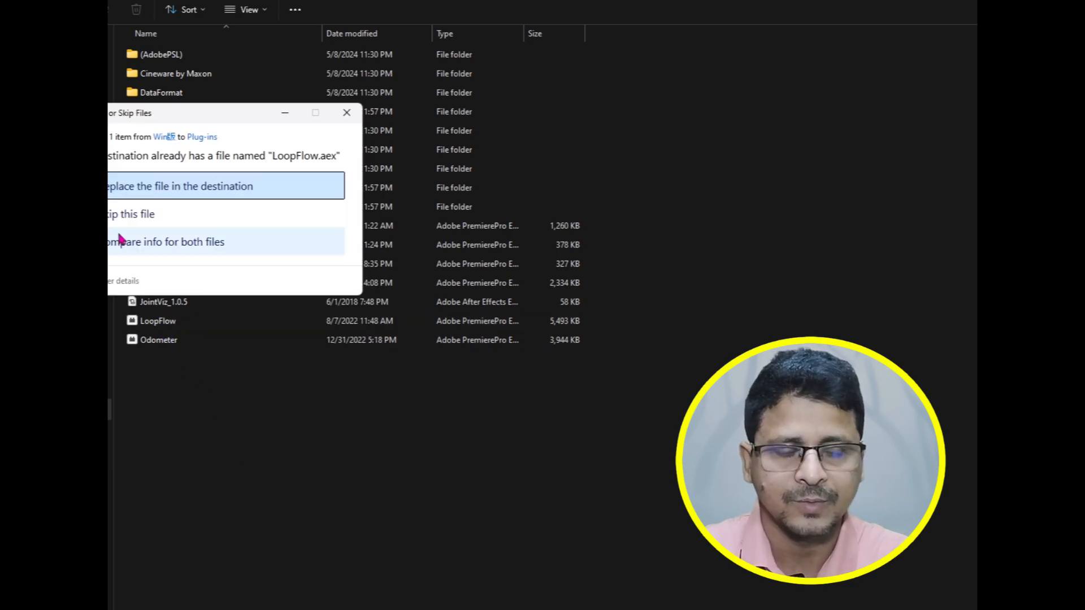
pyautogui.click(346, 112)
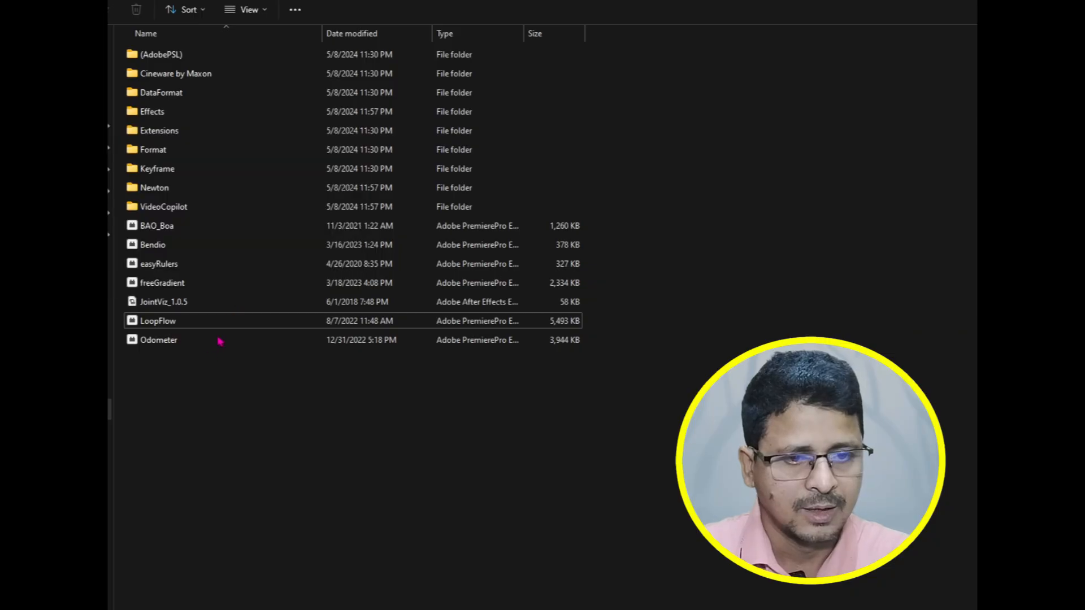
pyautogui.click(160, 328)
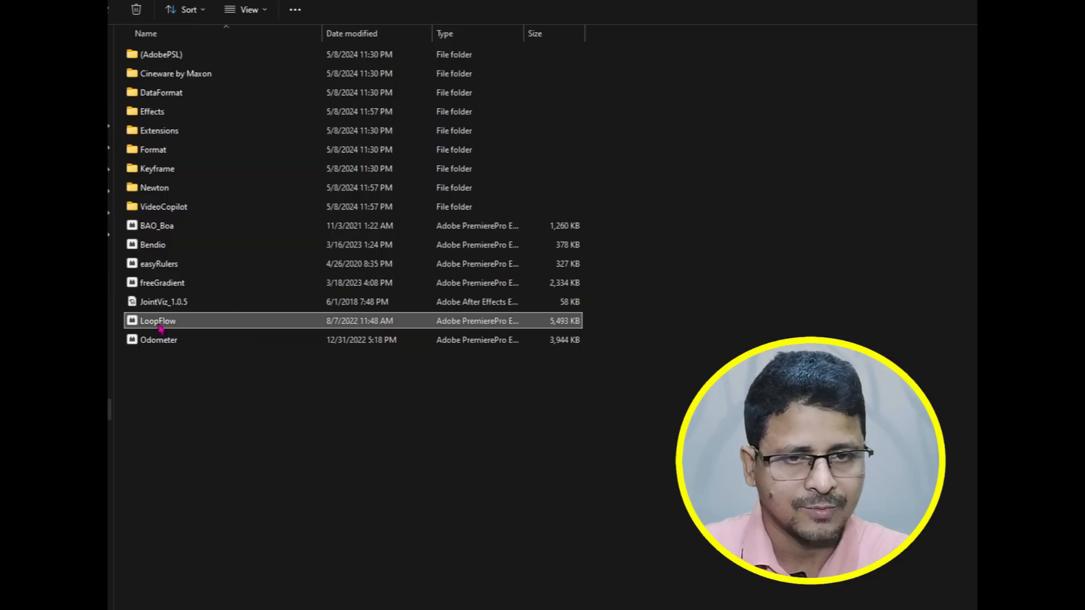
pyautogui.moveTo(181, 372); pyautogui.dragTo(195, 394)
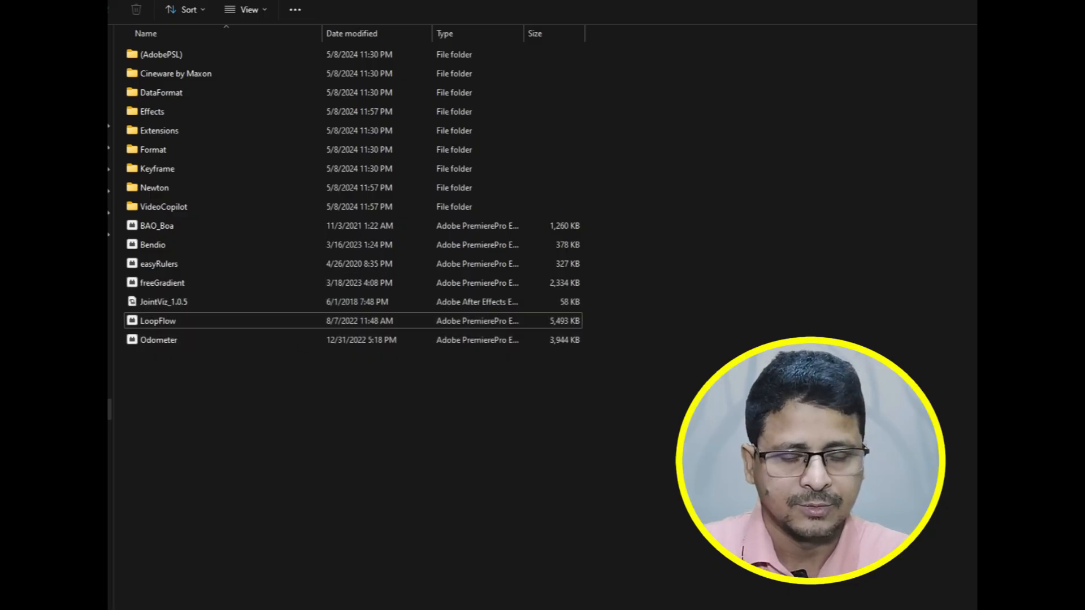
# Switch to After Effects and create a 1920 x 1080 px composition at 30 frames per second, lasting 0:00:05:02.
pyautogui.click(547, 606)
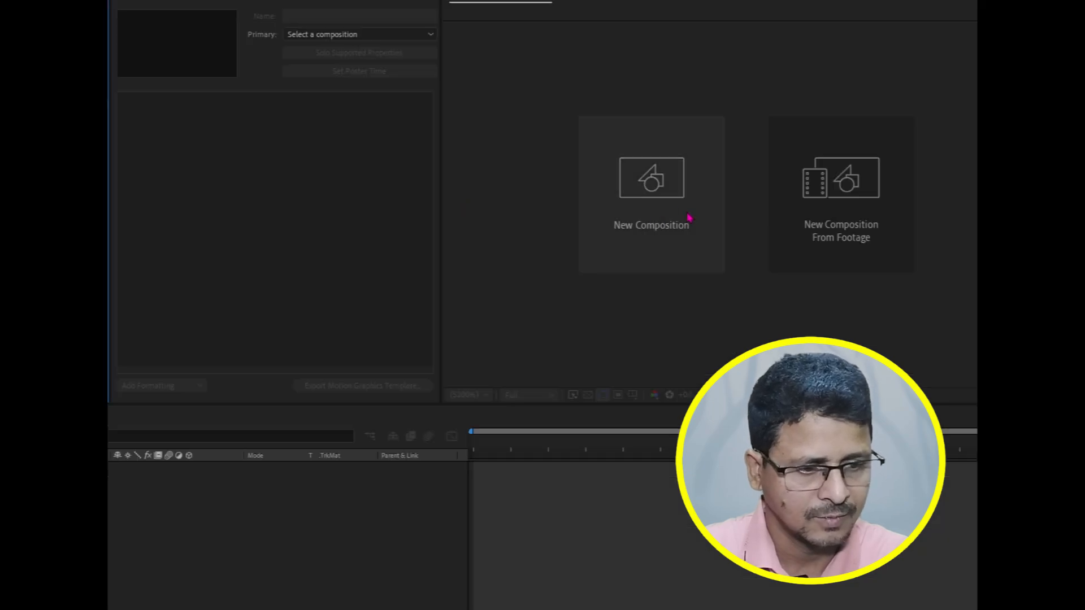
pyautogui.click(646, 193)
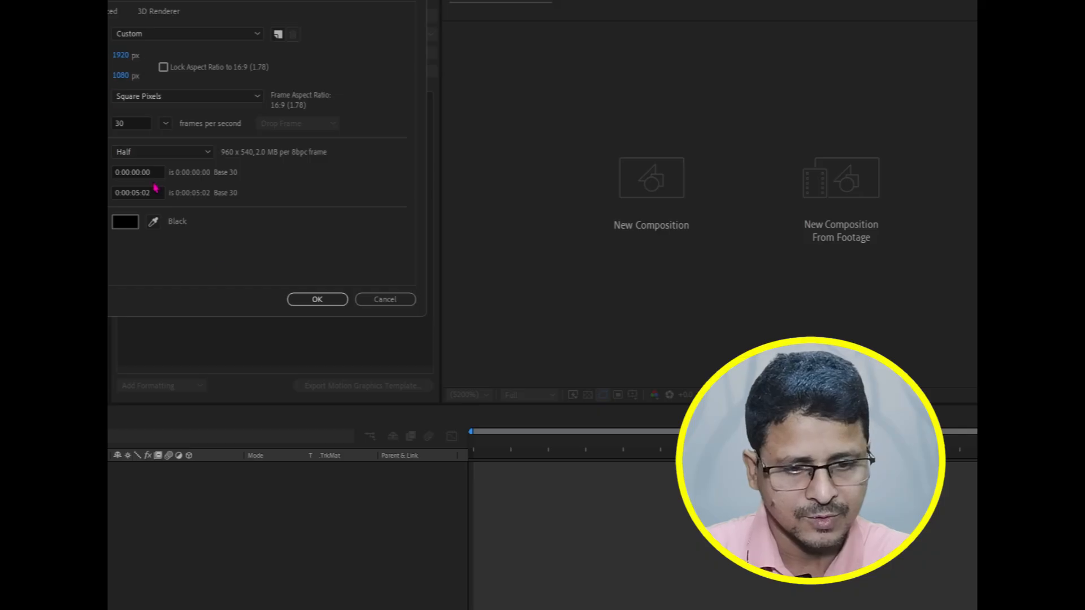
pyautogui.click(316, 301)
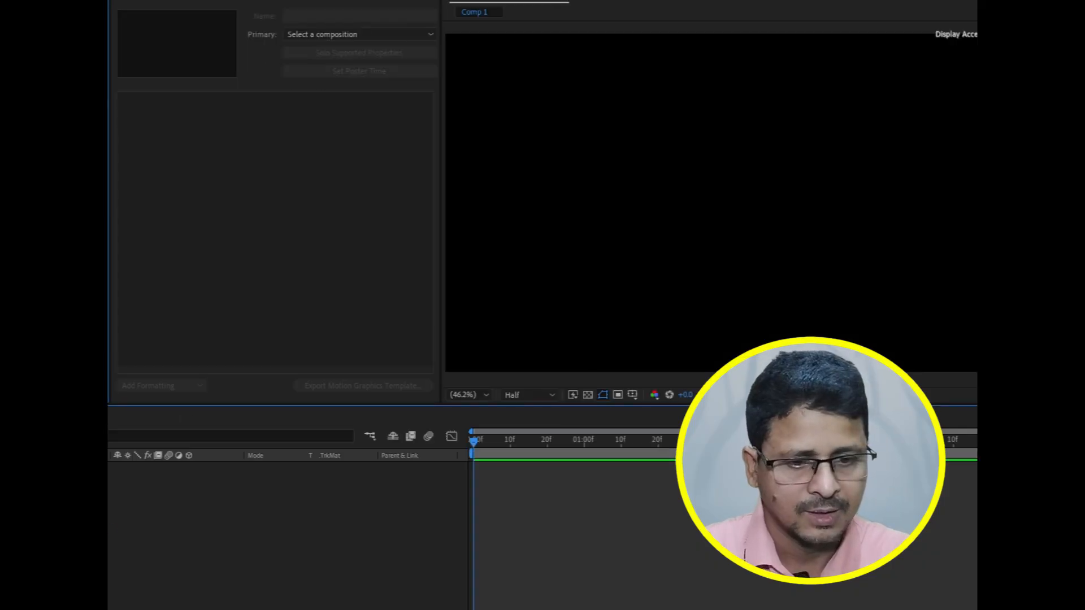
# Import the eye-3383682_1280 image from Downloads with the Create Composition option enabled.
pyautogui.hotkey('ctrl', 'i')
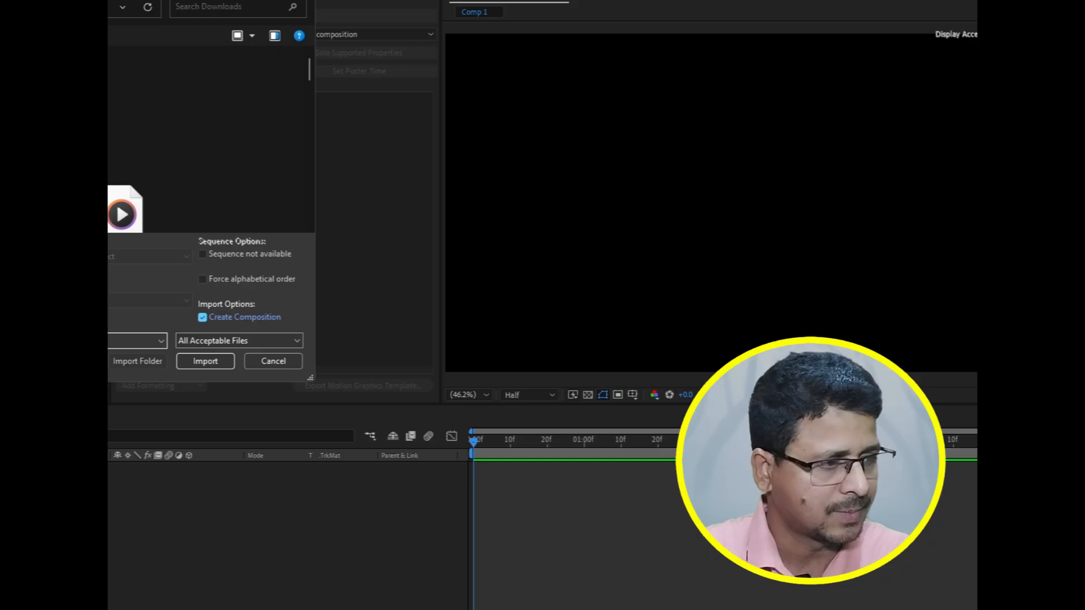
pyautogui.scroll(-3, 222, 147)
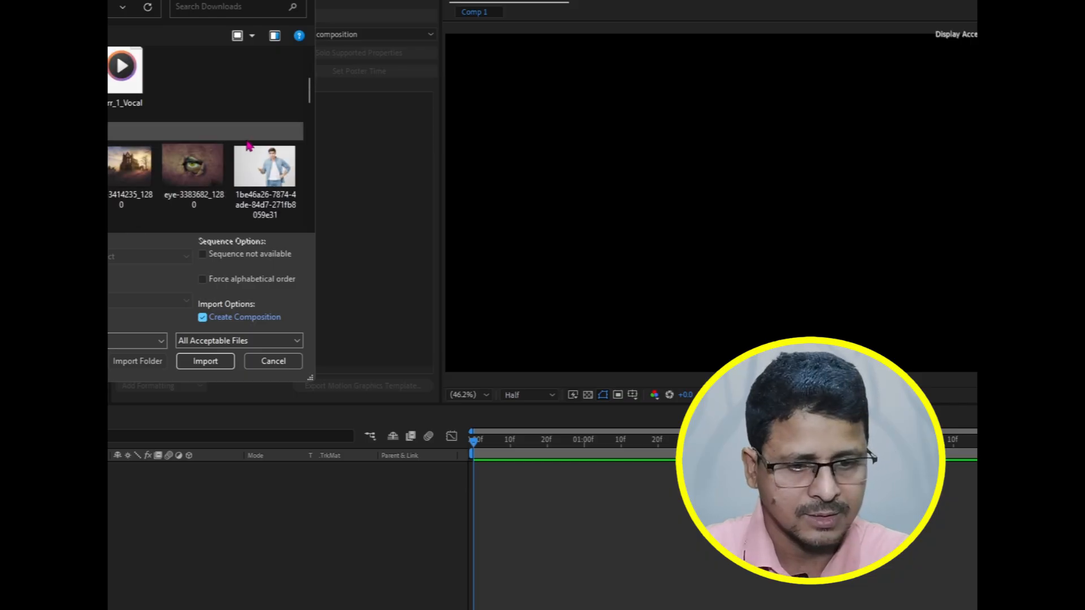
pyautogui.click(195, 168)
pyautogui.doubleClick(193, 169)
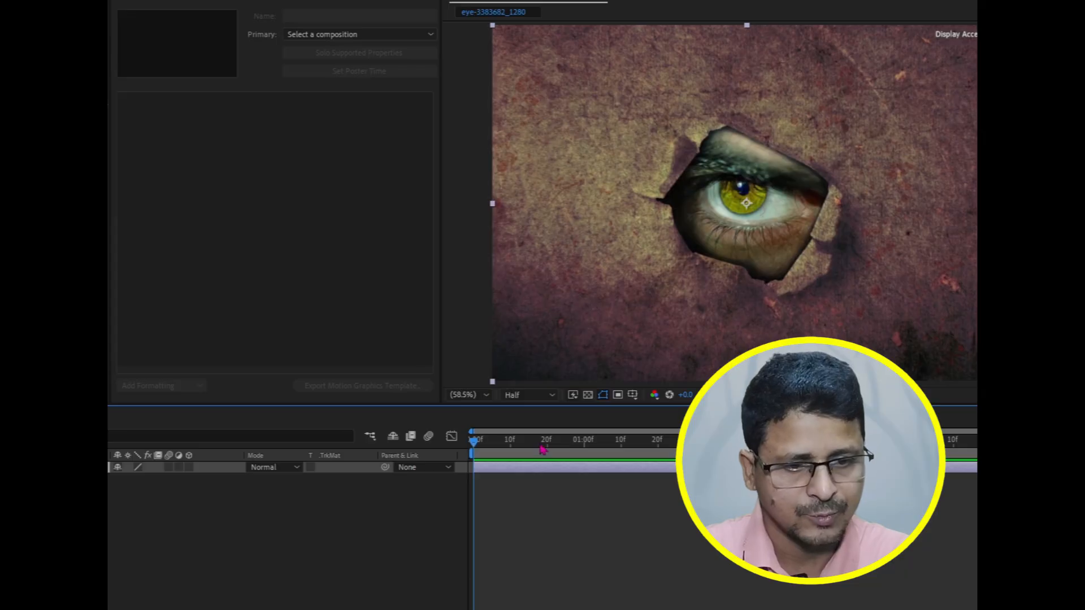
# Scale the eye image layer up to 220% and deselect it.
pyautogui.click(565, 323)
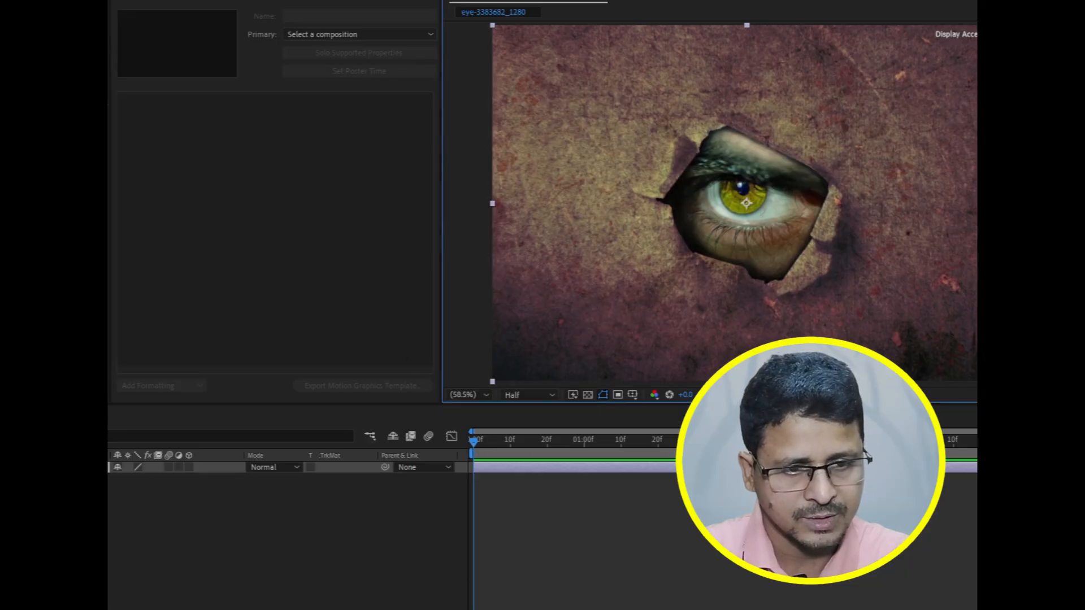
pyautogui.press('s')
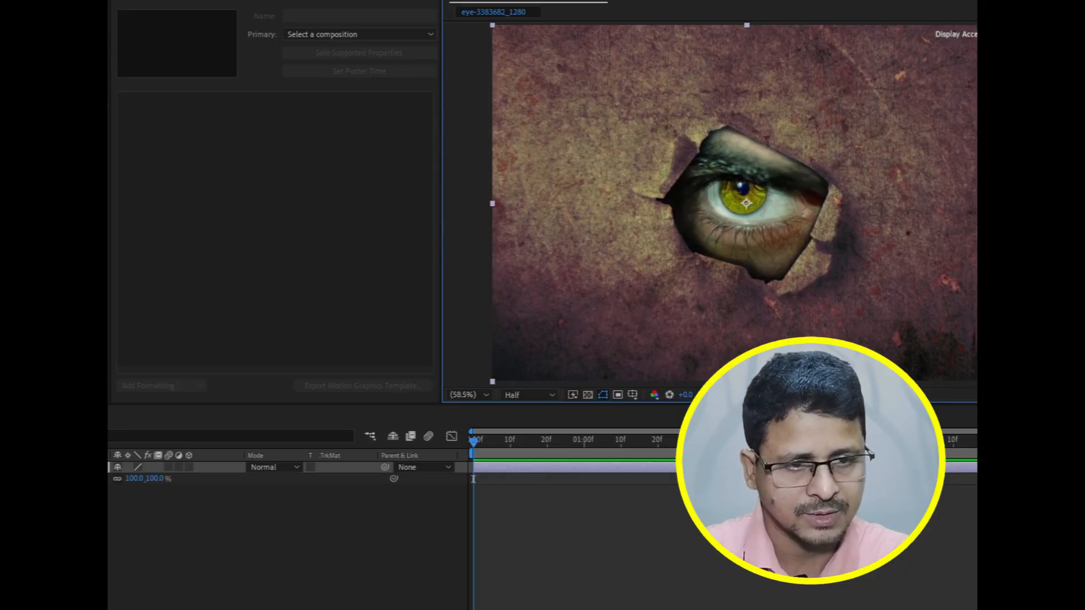
pyautogui.moveTo(148, 478); pyautogui.dragTo(237, 479)
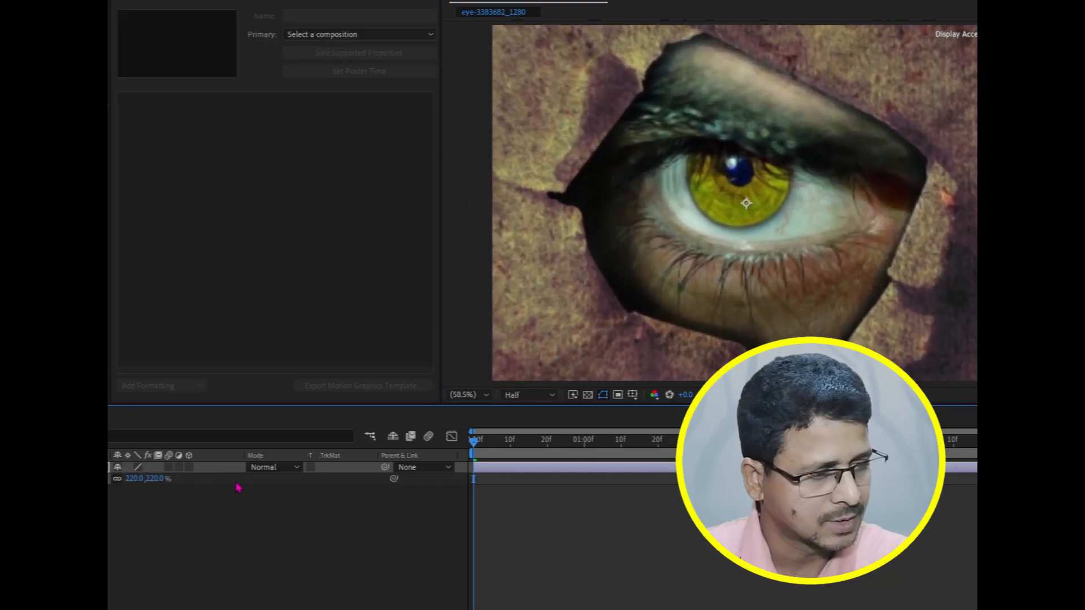
pyautogui.press('F2')
pyautogui.press('s')
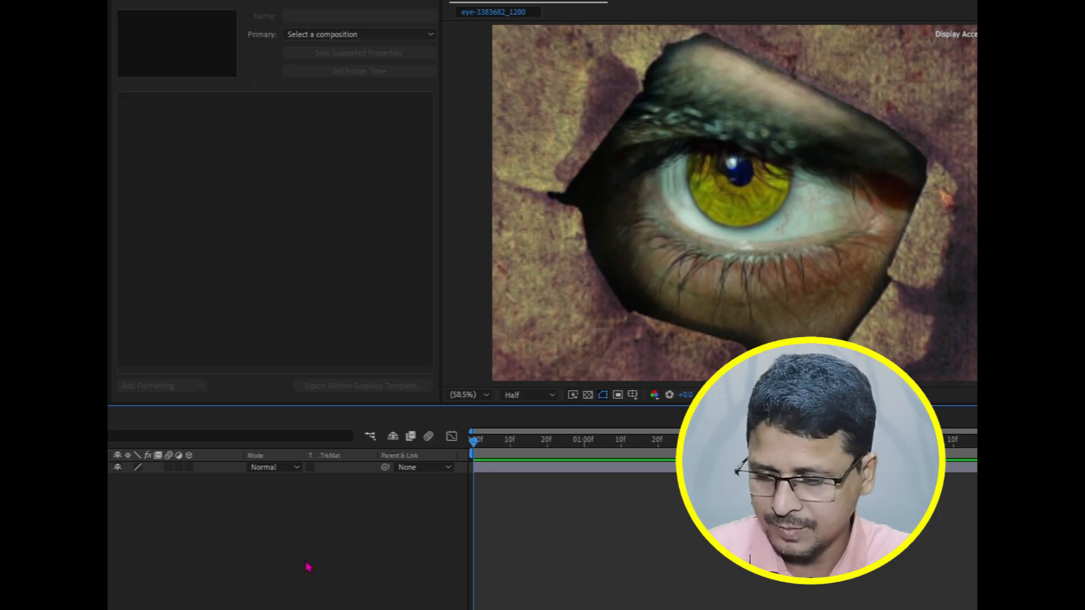
# Select the eye image layer and display Effects & Presets for adding an effect to it.
pyautogui.click(214, 467)
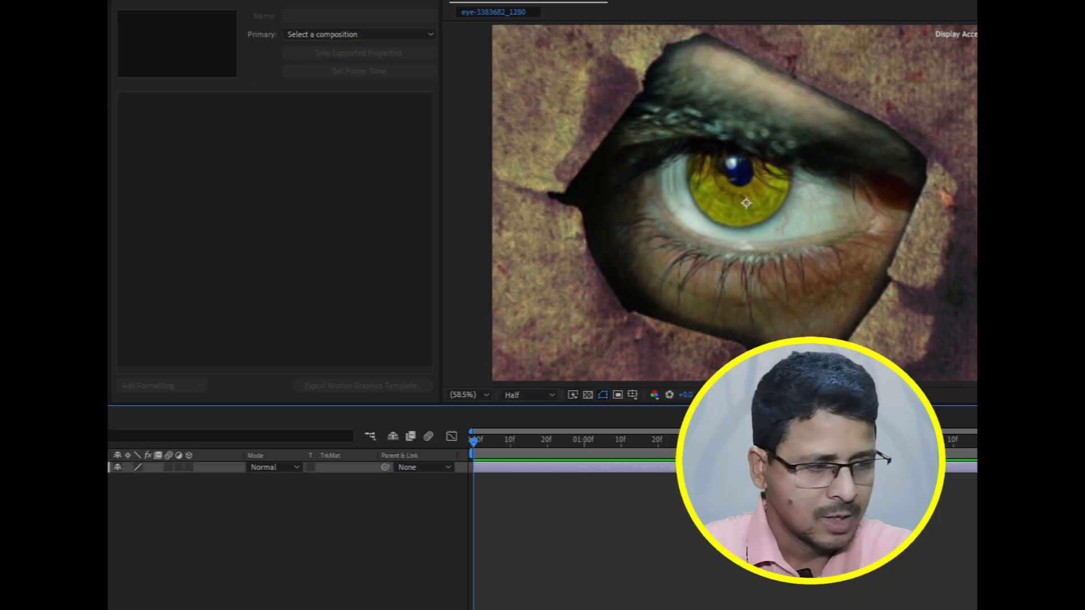
pyautogui.hotkey('alt', 'w')
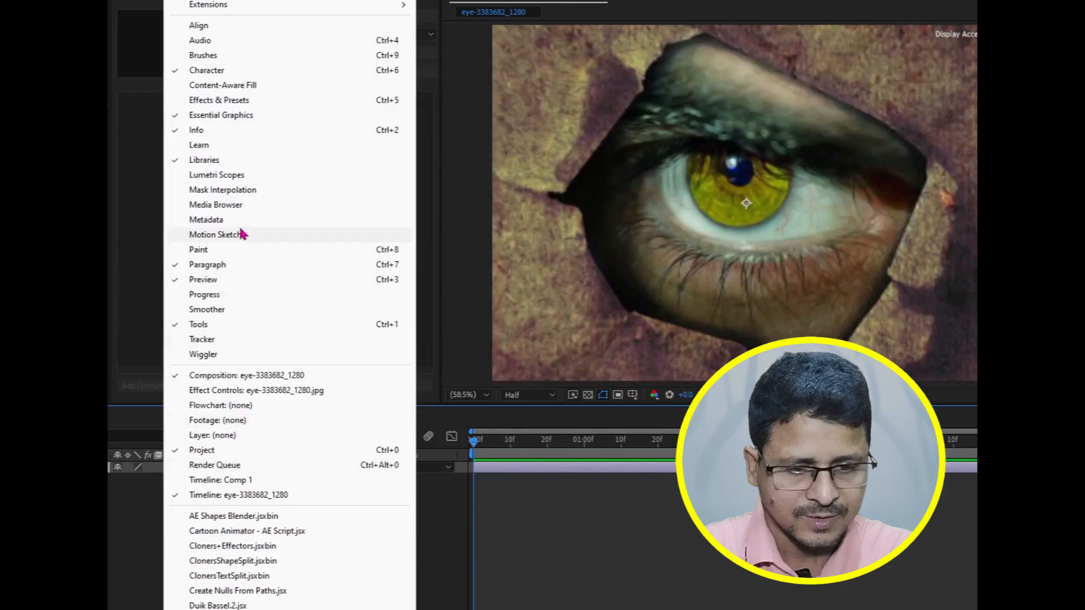
pyautogui.click(204, 102)
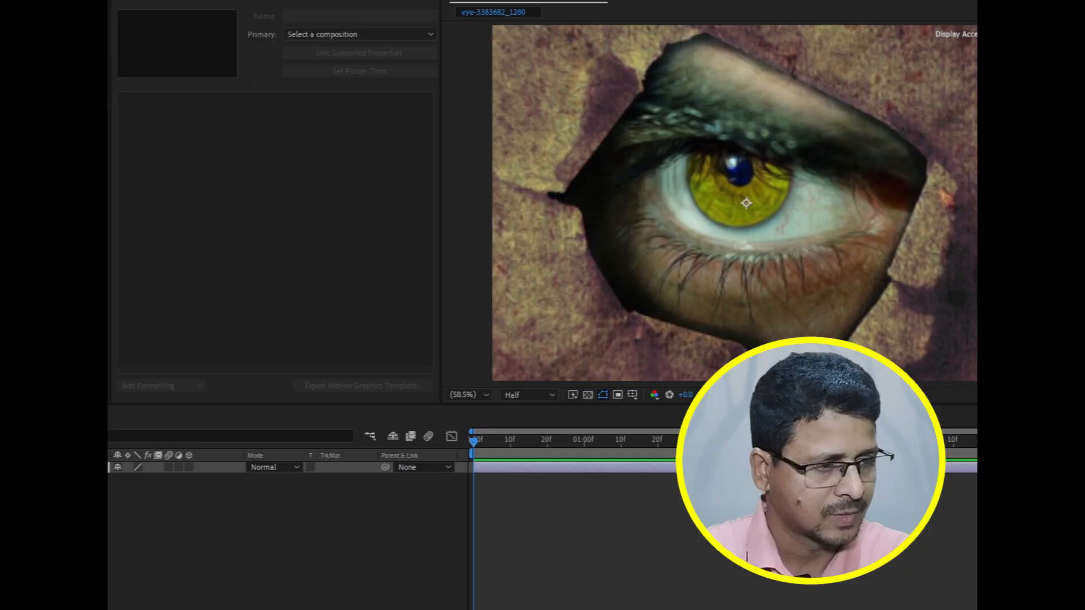
pyautogui.hotkey('ctrl', 'shift', 'a')
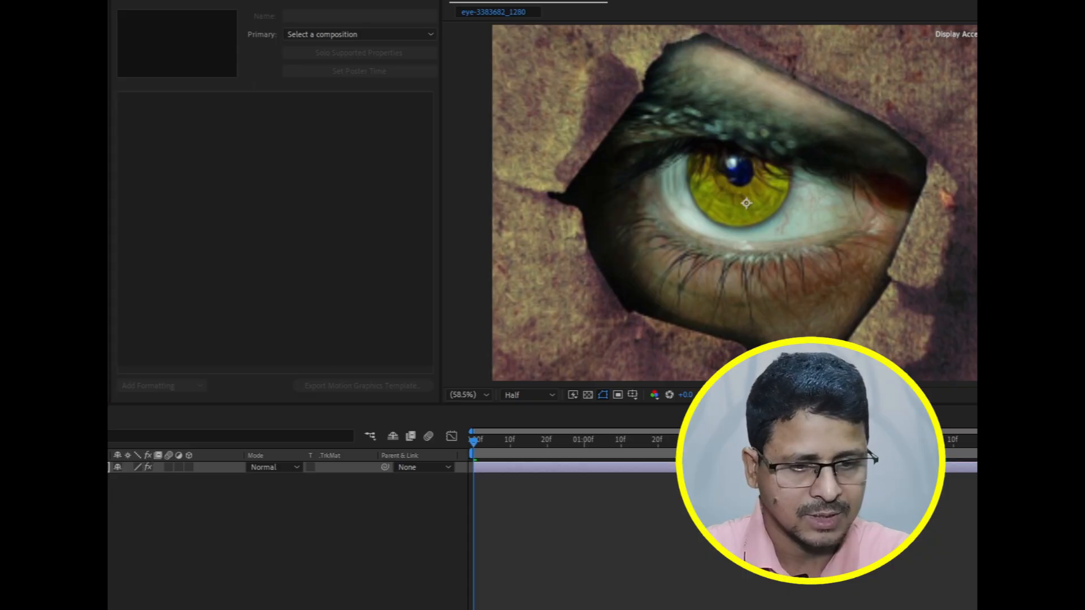
# Draw a closed polygonal mask around the yellow iris on the eye image layer with the Pen tool, and deselect the layer.
pyautogui.click(708, 217)
pyautogui.click(688, 184)
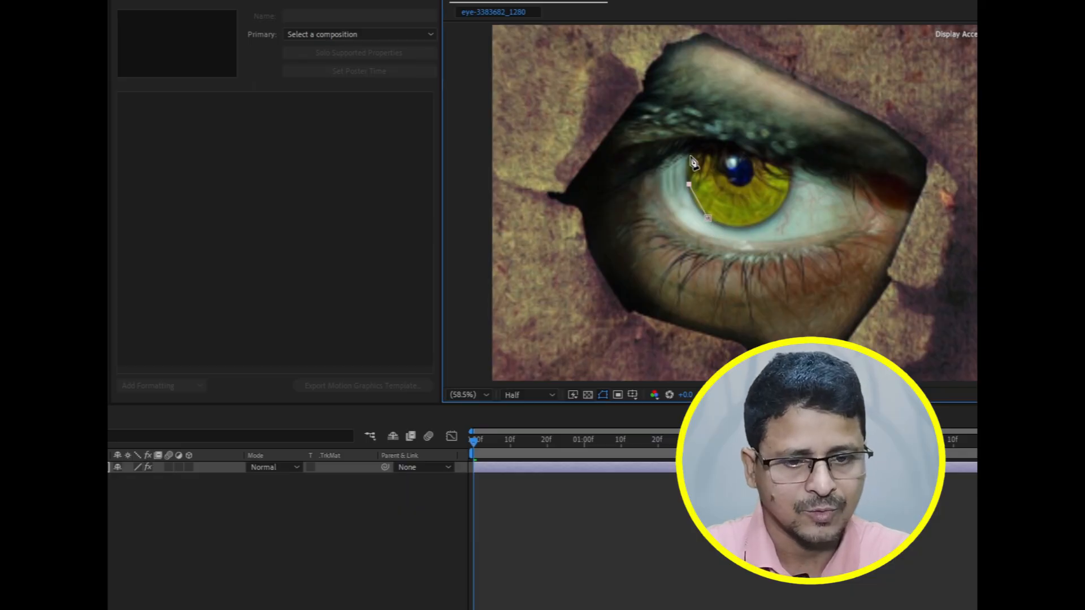
pyautogui.click(690, 155)
pyautogui.click(725, 145)
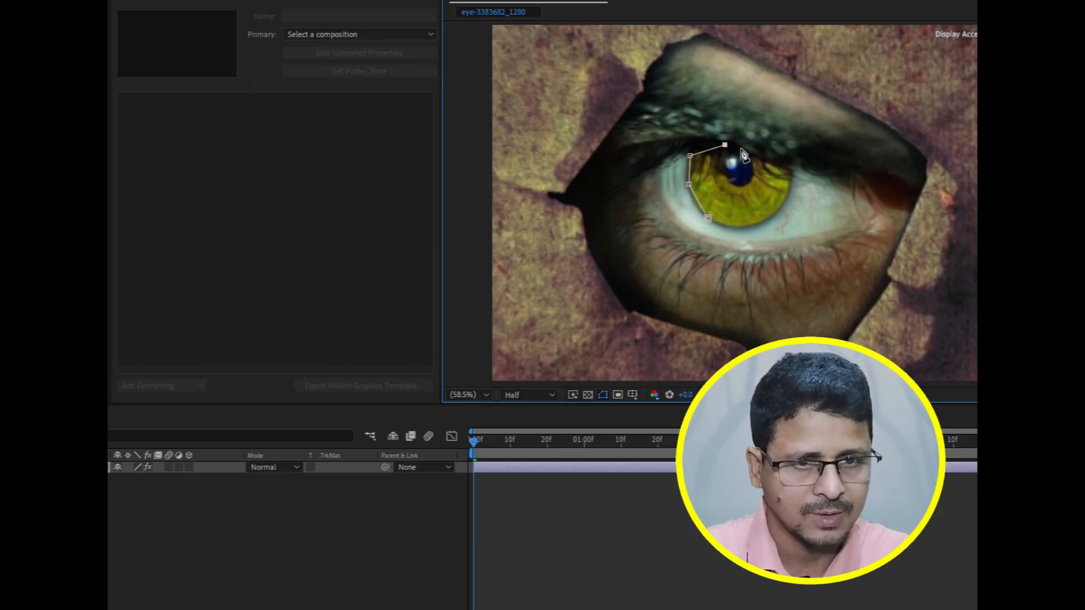
pyautogui.click(753, 150)
pyautogui.click(779, 155)
pyautogui.click(788, 167)
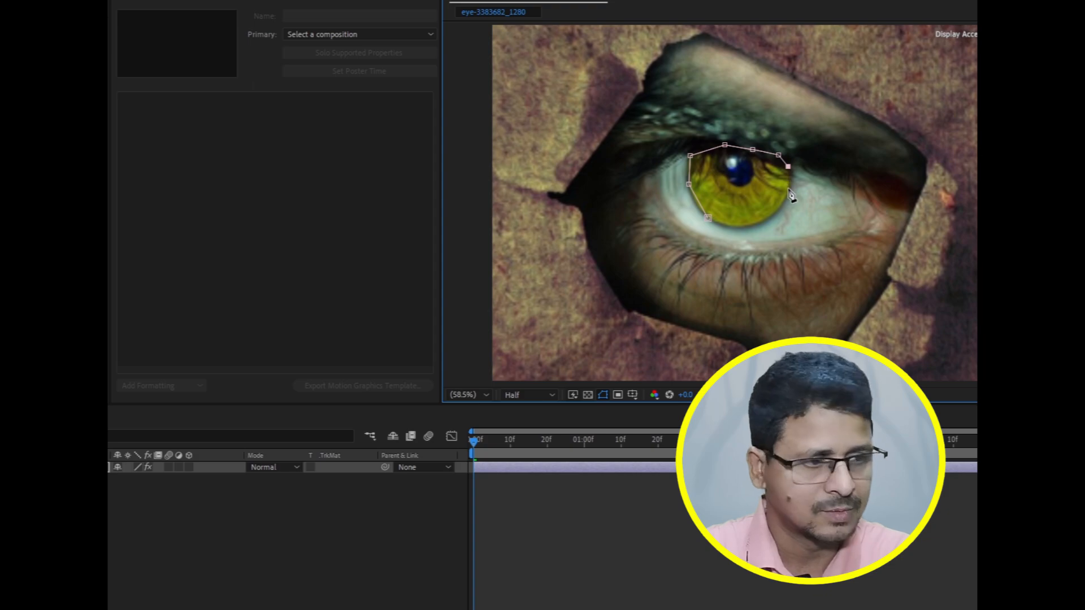
pyautogui.click(788, 188)
pyautogui.click(783, 200)
pyautogui.click(768, 213)
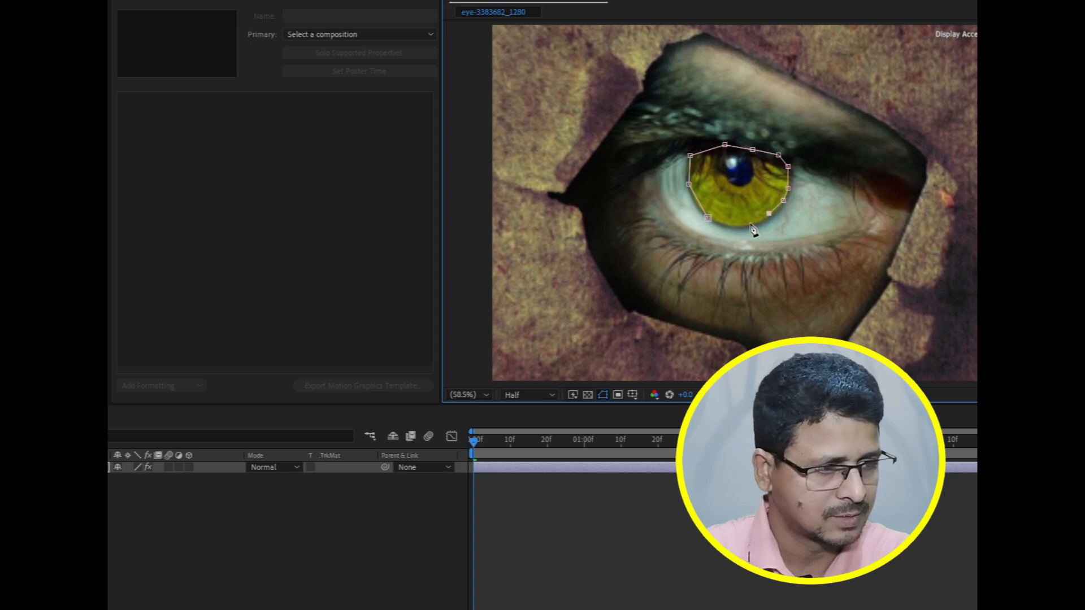
pyautogui.click(744, 222)
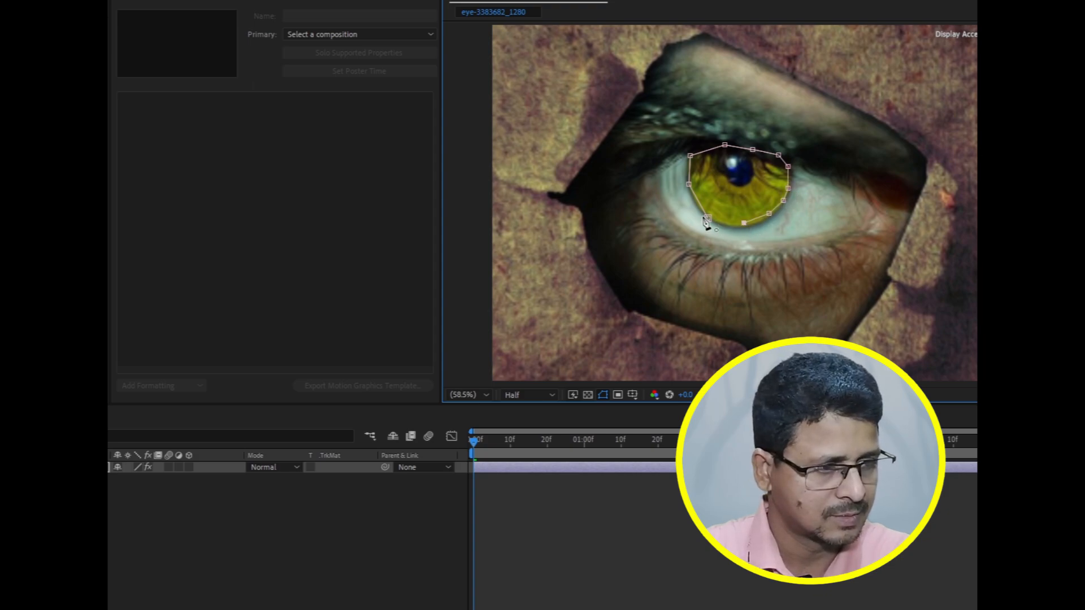
pyautogui.click(718, 221)
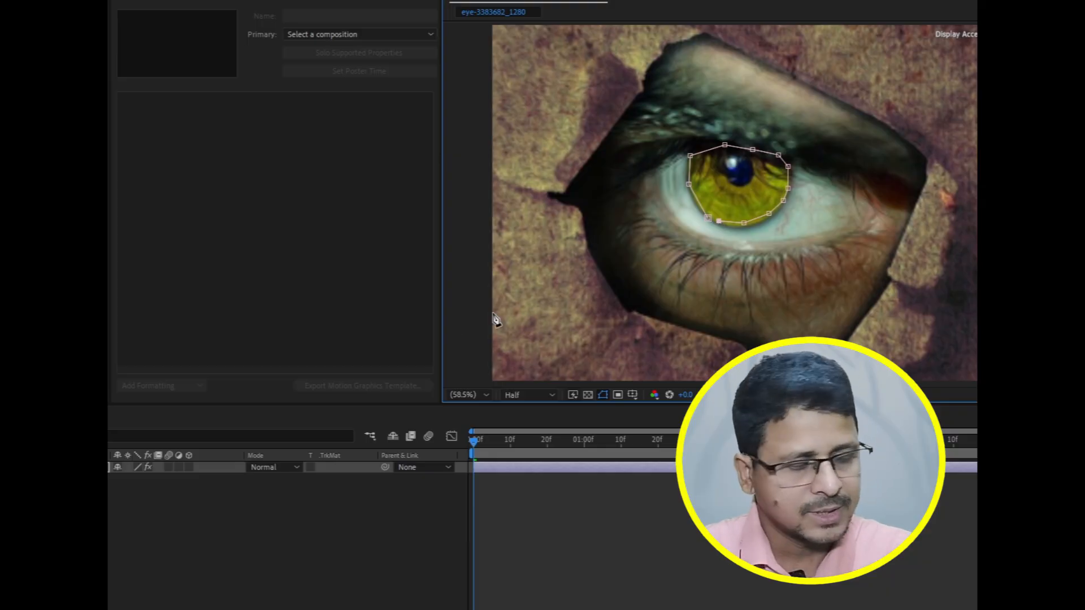
pyautogui.click(221, 510)
pyautogui.click(221, 468)
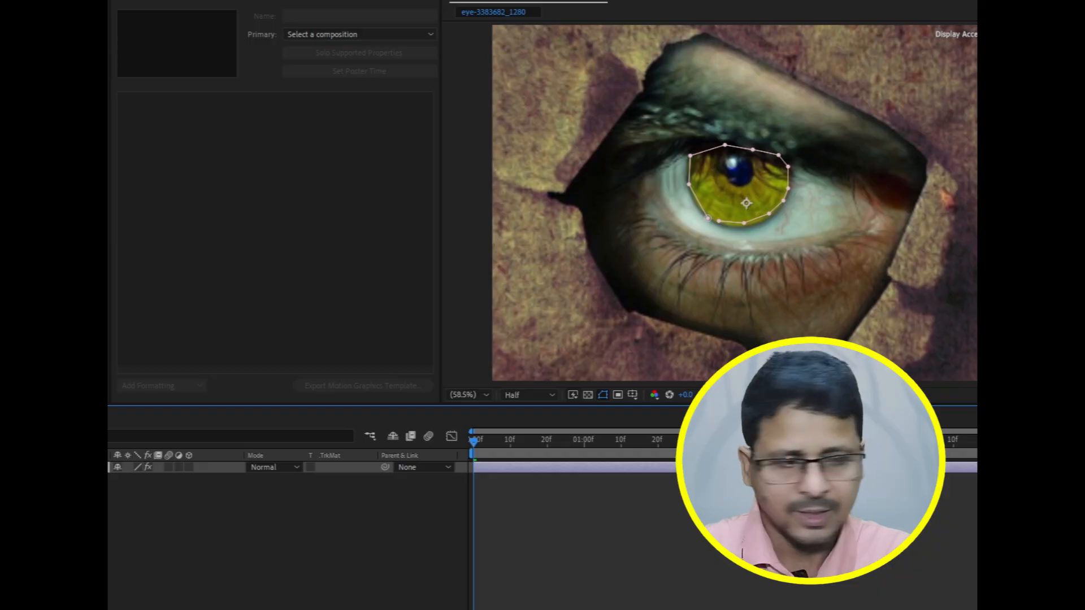
pyautogui.hotkey('ctrl', 'shift', 'a')
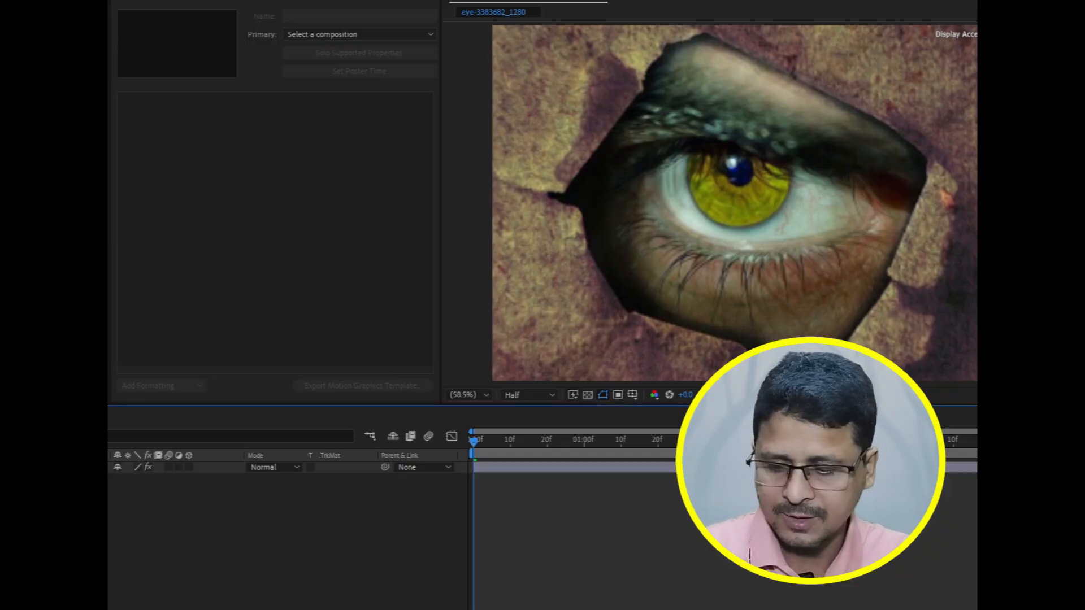
# Add a second small closed mask around the pupil on the eye image layer and deselect the layer.
pyautogui.click(220, 467)
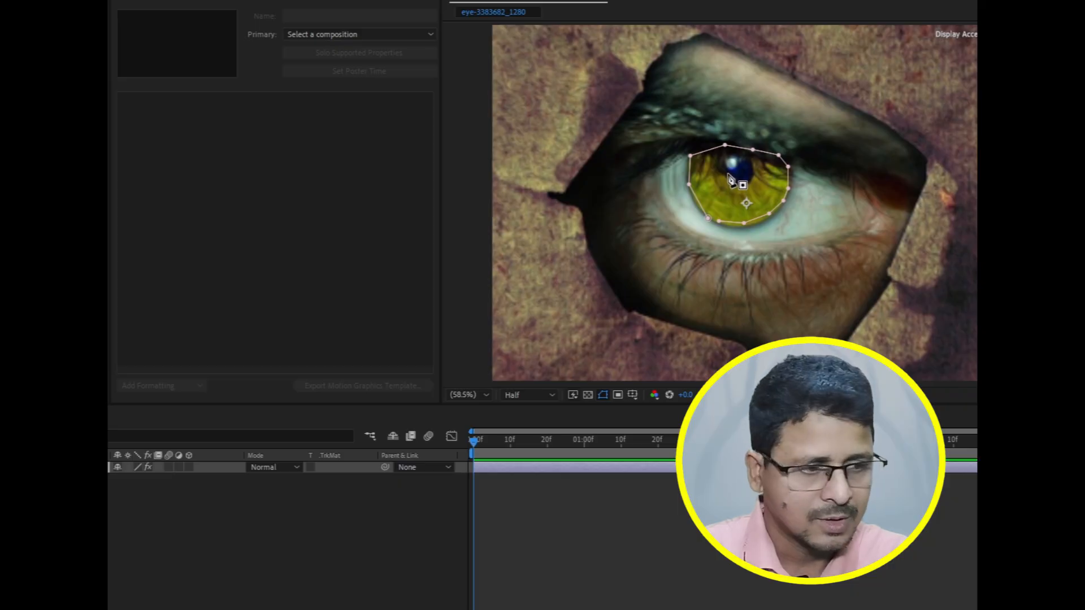
pyautogui.moveTo(728, 171)
pyautogui.mouseDown()
pyautogui.moveTo(735, 161)
pyautogui.moveTo(740, 178)
pyautogui.mouseUp()
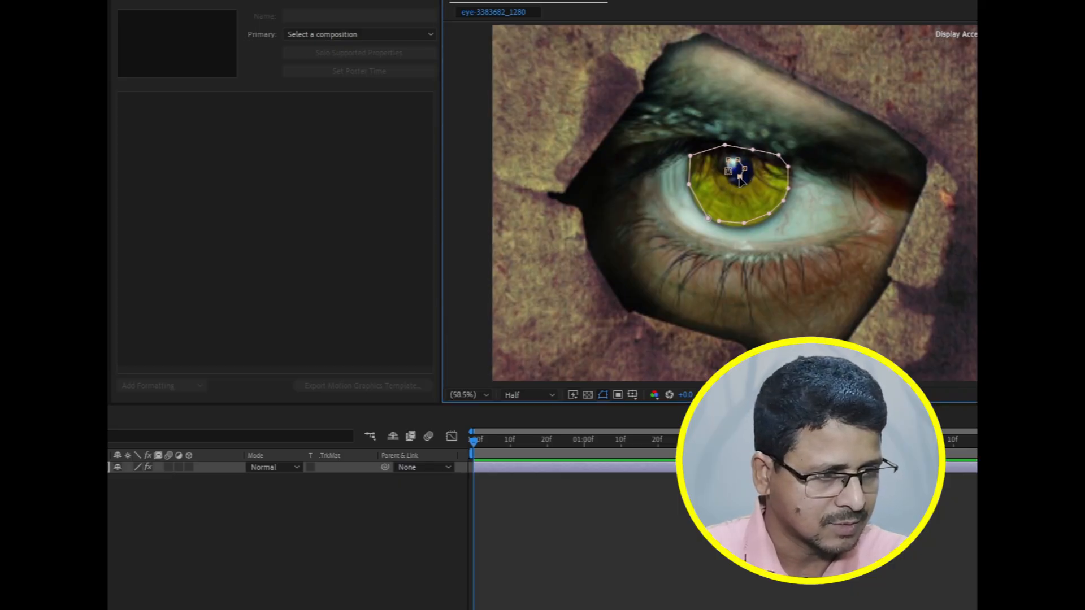
pyautogui.click(728, 171)
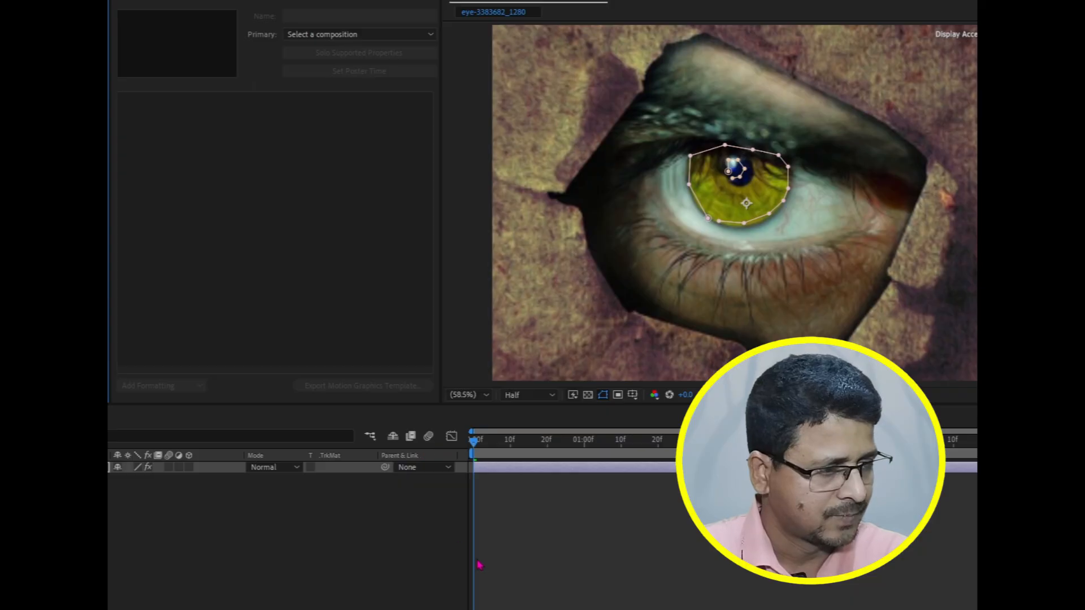
pyautogui.click(523, 538)
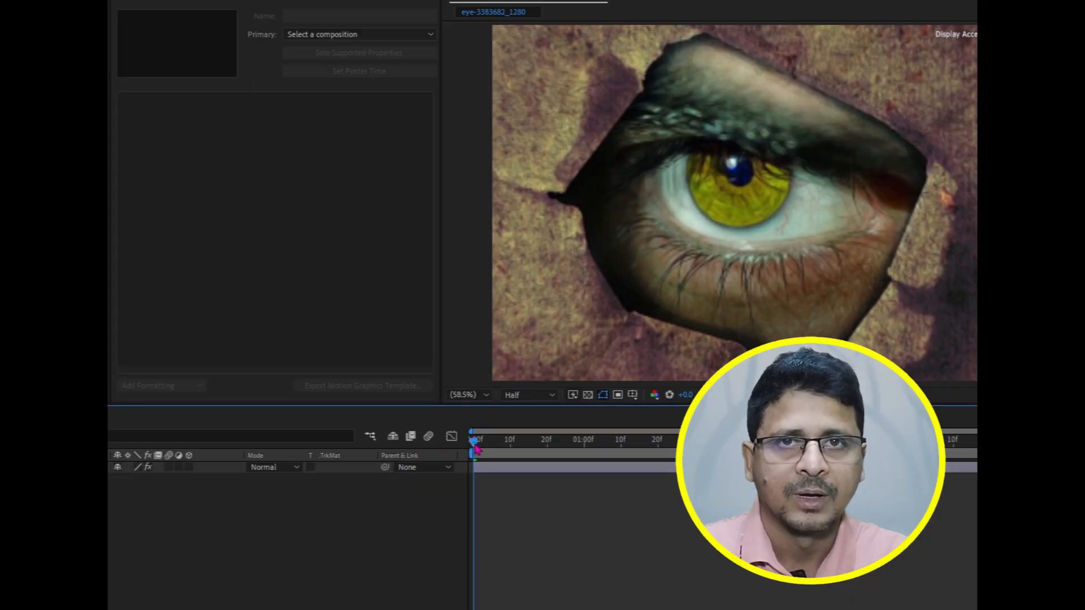
# Scrub through the timeline and play back the composition to preview the motion in the iris.
pyautogui.moveTo(477, 444); pyautogui.dragTo(524, 450)
pyautogui.press('space')
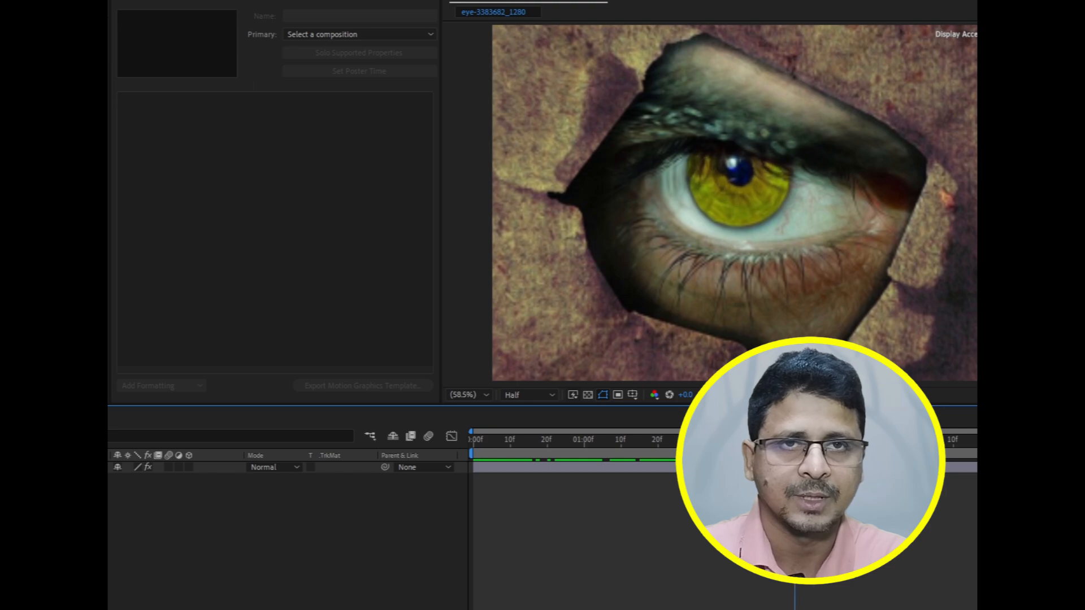
pyautogui.press('space')
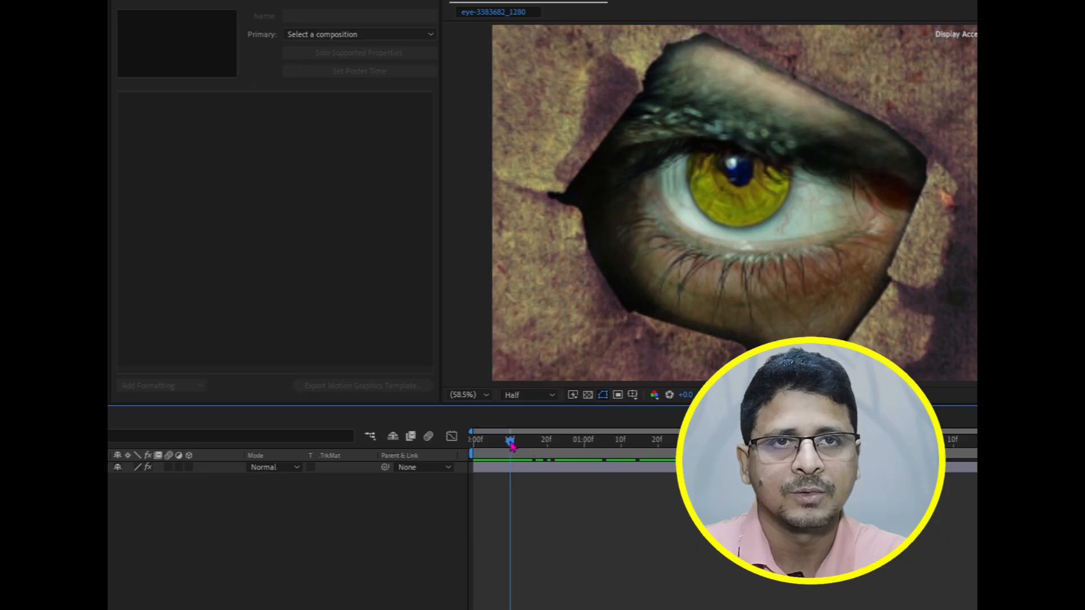
pyautogui.moveTo(513, 442); pyautogui.dragTo(598, 456)
pyautogui.press('space')
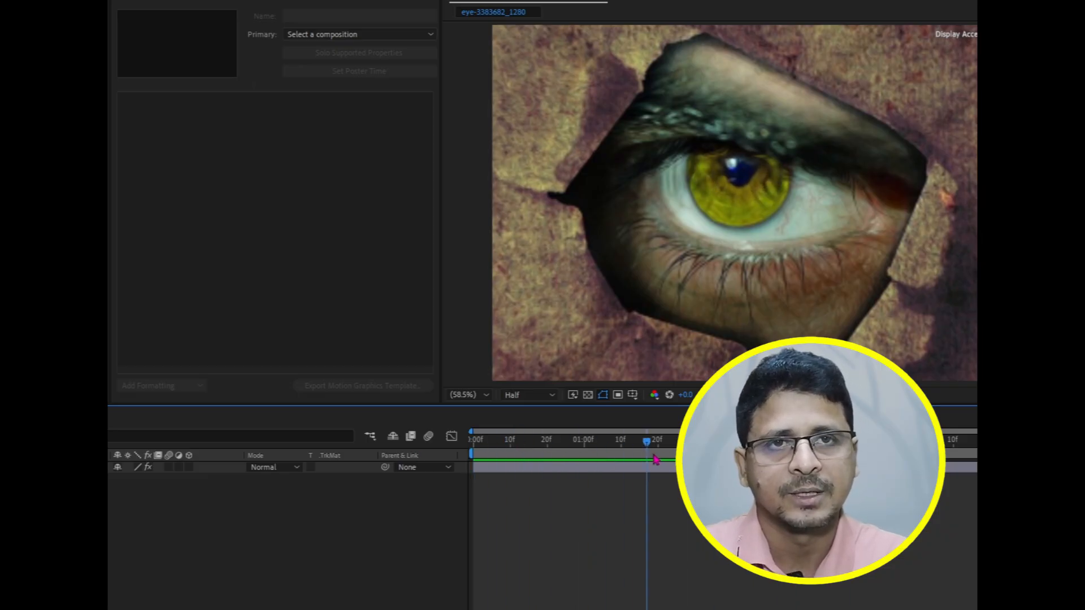